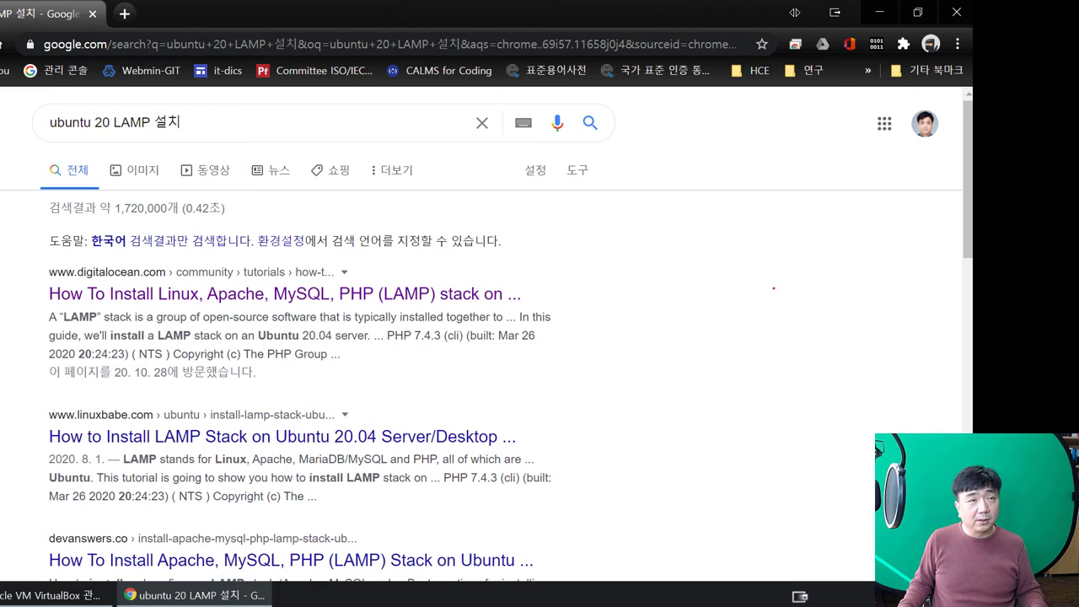
Step: Open DigitalOcean's LAMP stack guide for Ubuntu 20.04 and read through the Apache installation and firewall profile instructions
{"action": "left_click", "coordinate": [364, 296]}
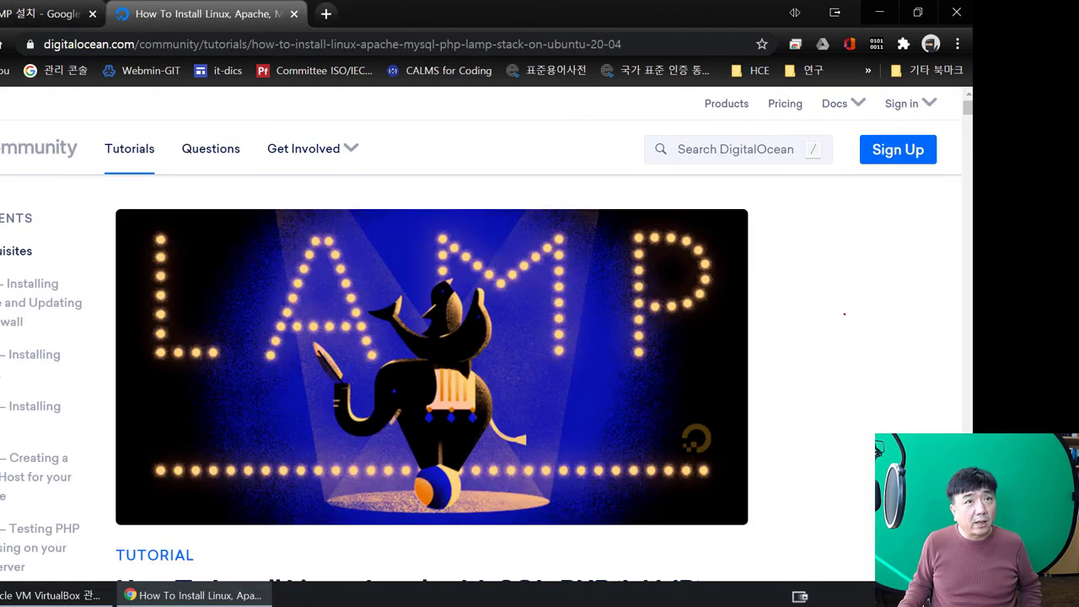
{"action": "scroll", "coordinate": [844, 316], "scroll_direction": "down", "scroll_amount": 2}
{"action": "scroll", "coordinate": [143, 319], "scroll_direction": "up", "scroll_amount": 3}
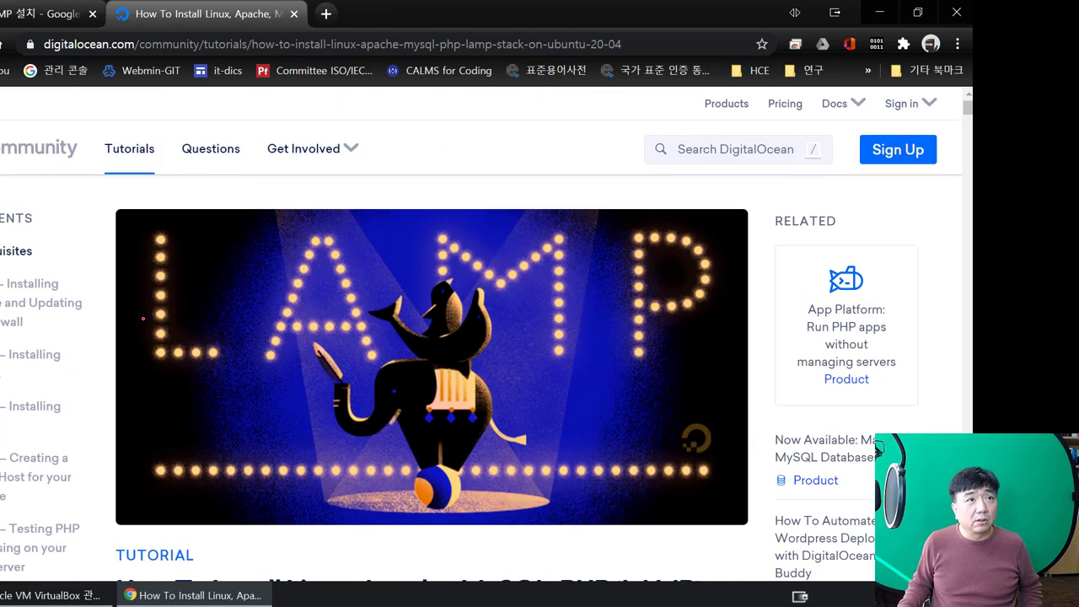
{"action": "scroll", "coordinate": [554, 349], "scroll_direction": "down", "scroll_amount": 1}
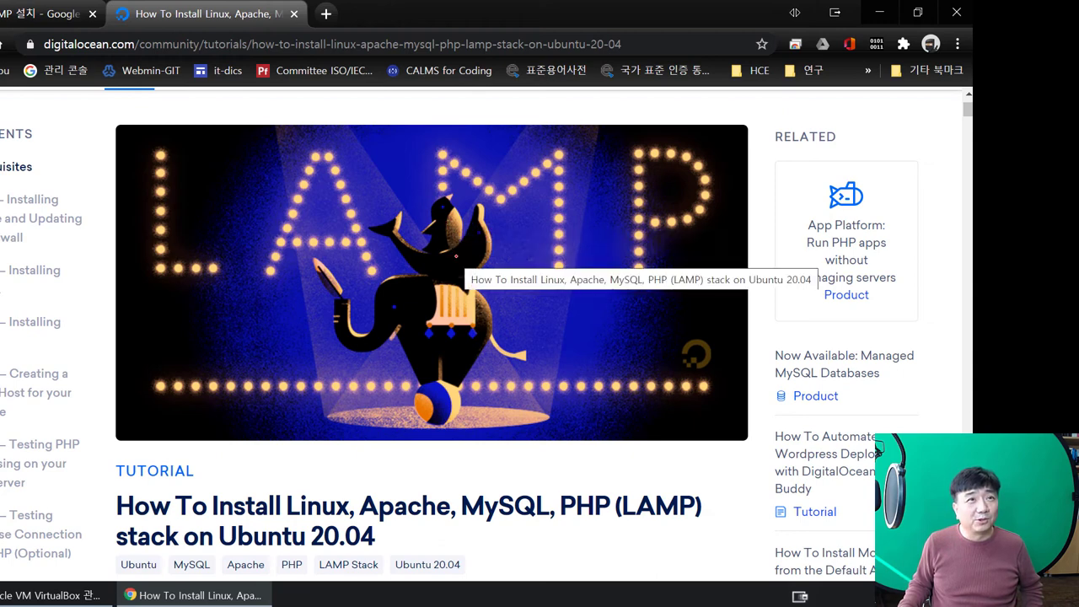
{"action": "scroll", "coordinate": [466, 268], "scroll_direction": "down", "scroll_amount": 2}
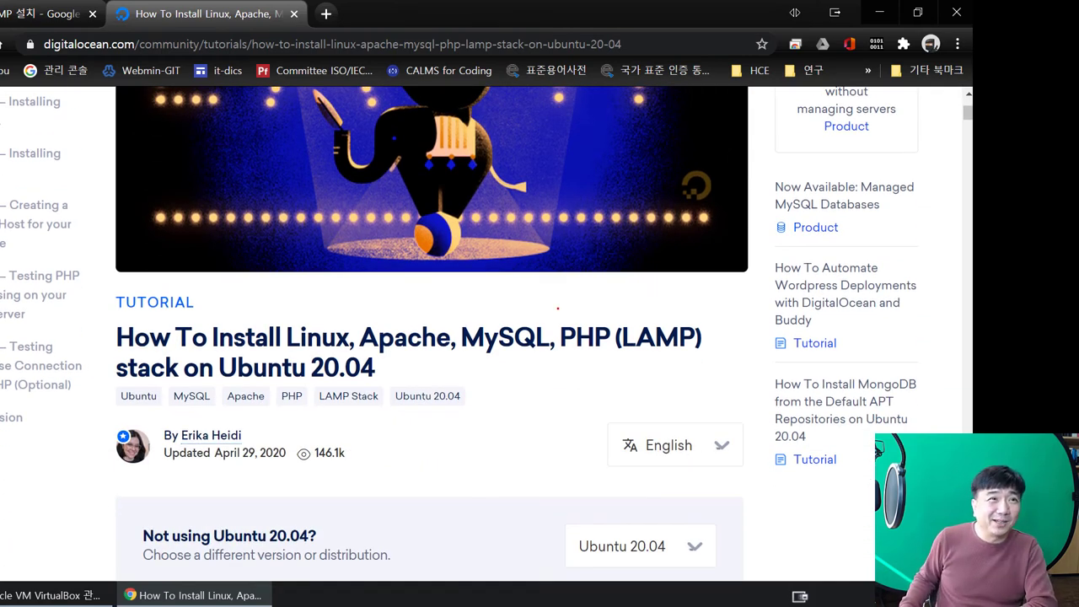
{"action": "scroll", "coordinate": [589, 357], "scroll_direction": "down", "scroll_amount": 1}
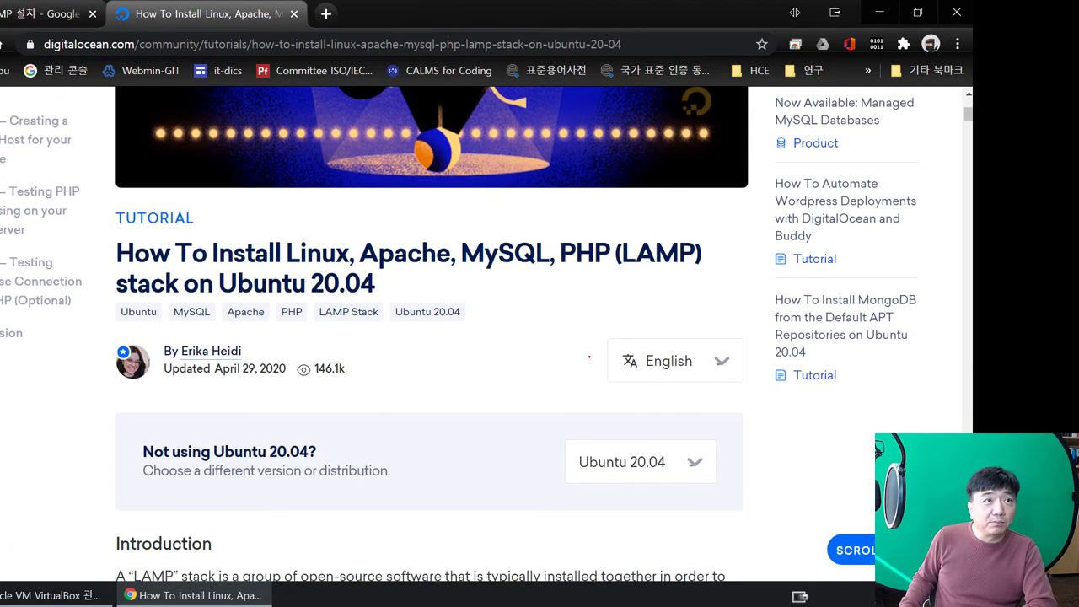
{"action": "scroll", "coordinate": [589, 357], "scroll_direction": "down", "scroll_amount": 7}
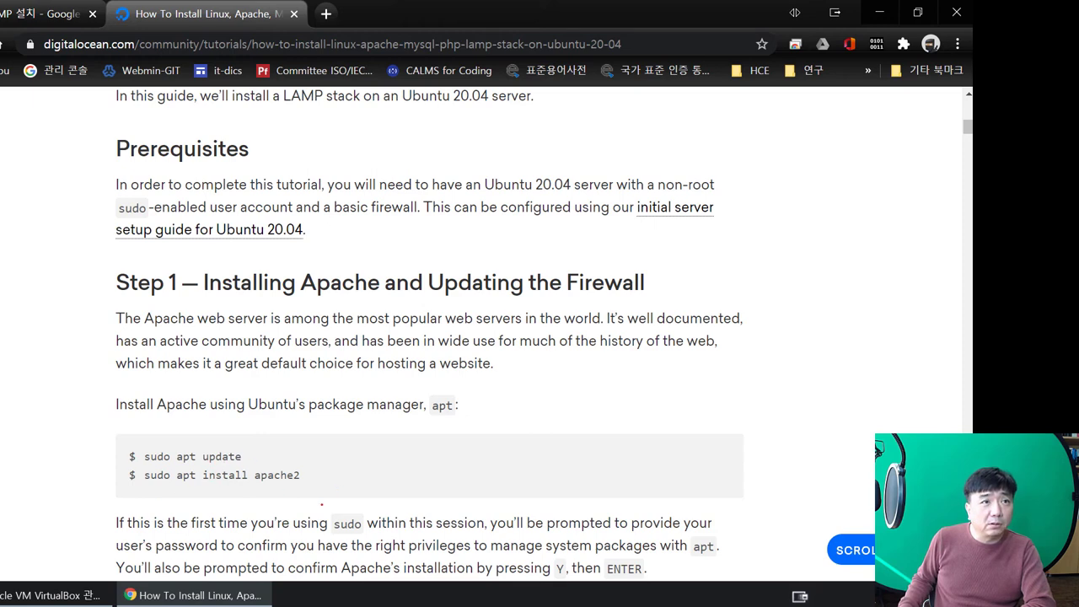
{"action": "scroll", "coordinate": [321, 504], "scroll_direction": "down", "scroll_amount": 4}
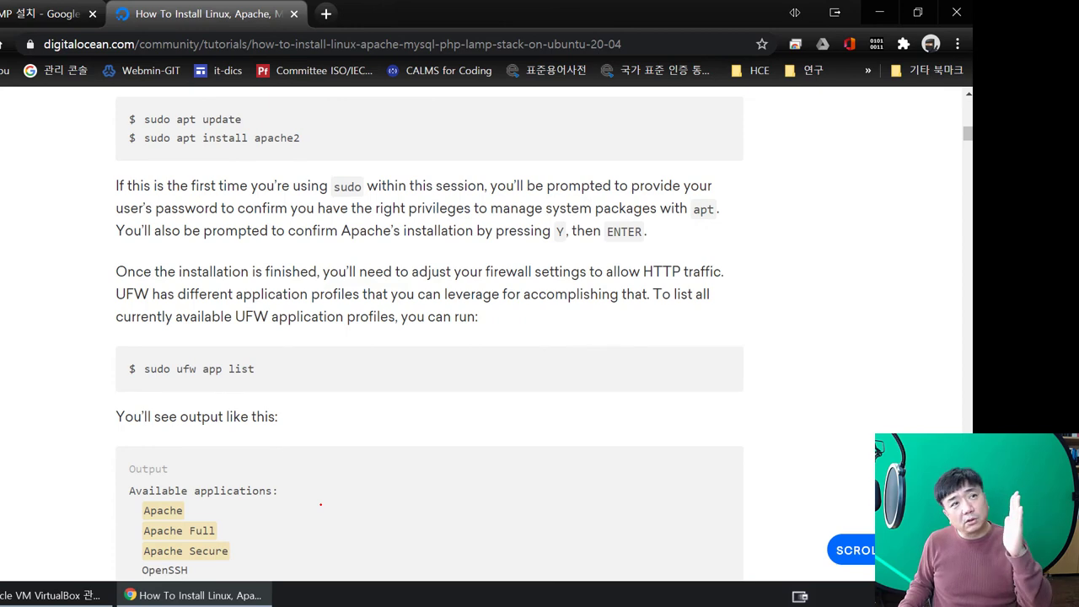
{"action": "scroll", "coordinate": [321, 504], "scroll_direction": "down", "scroll_amount": 3}
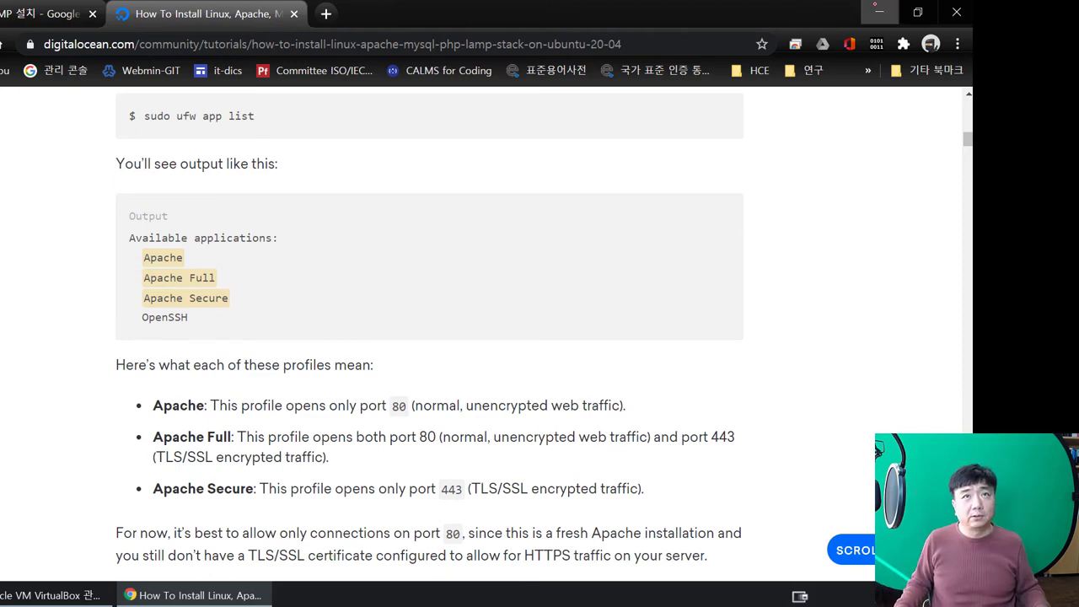
{"action": "left_click", "coordinate": [879, 12]}
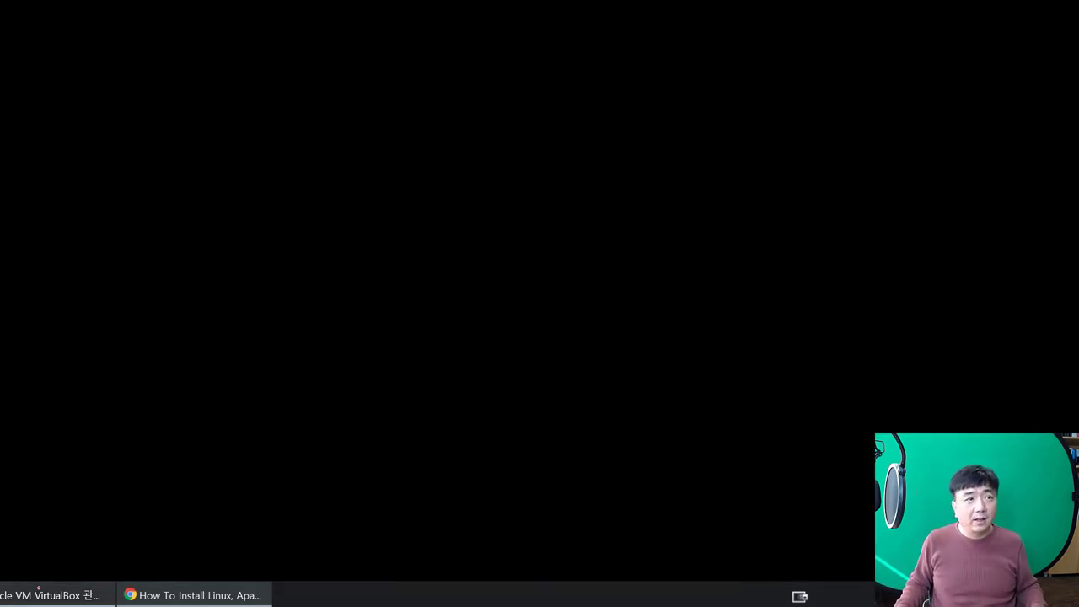
Step: Switch to VirtualBox and start a new virtual machine named Ubuntu-hwan with type Linux and version Ubuntu (64-bit)
{"action": "left_click", "coordinate": [84, 595]}
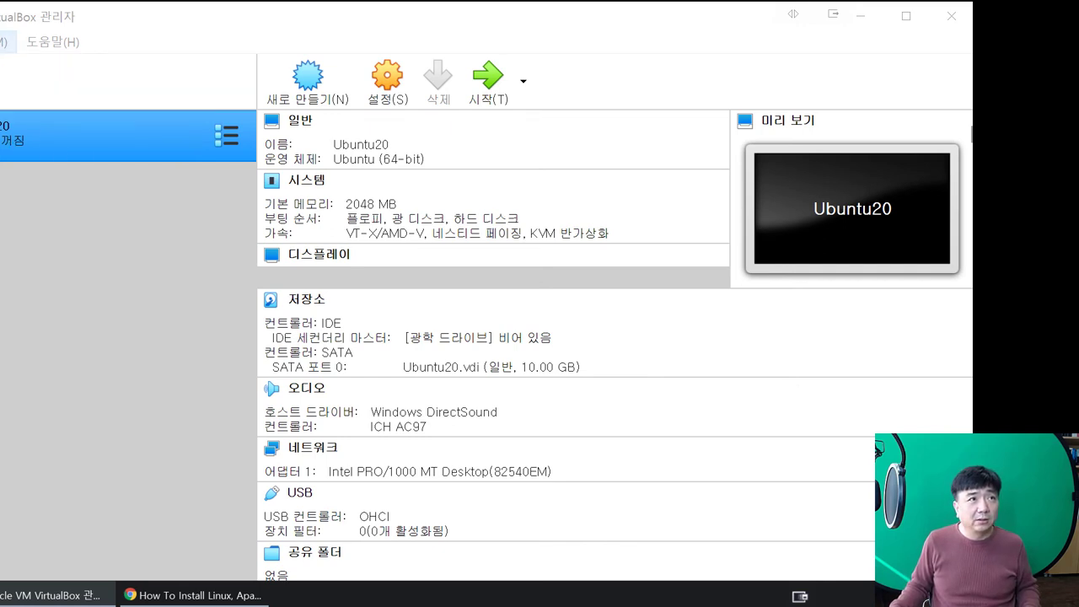
{"action": "left_click", "coordinate": [5, 42]}
{"action": "left_click", "coordinate": [38, 67]}
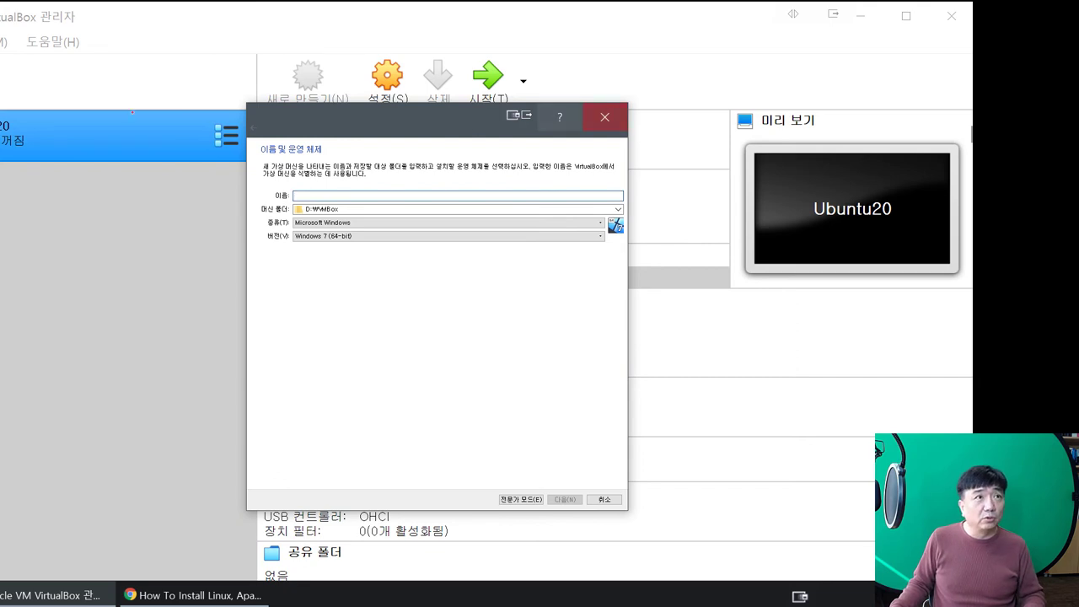
{"action": "type", "text": "U"}
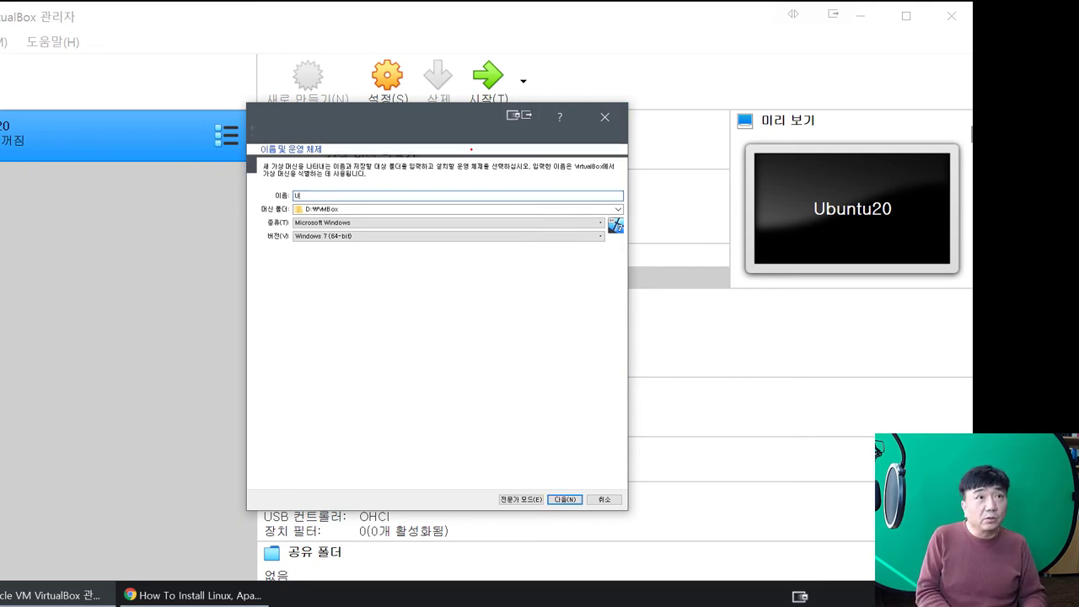
{"action": "type", "text": "bun"}
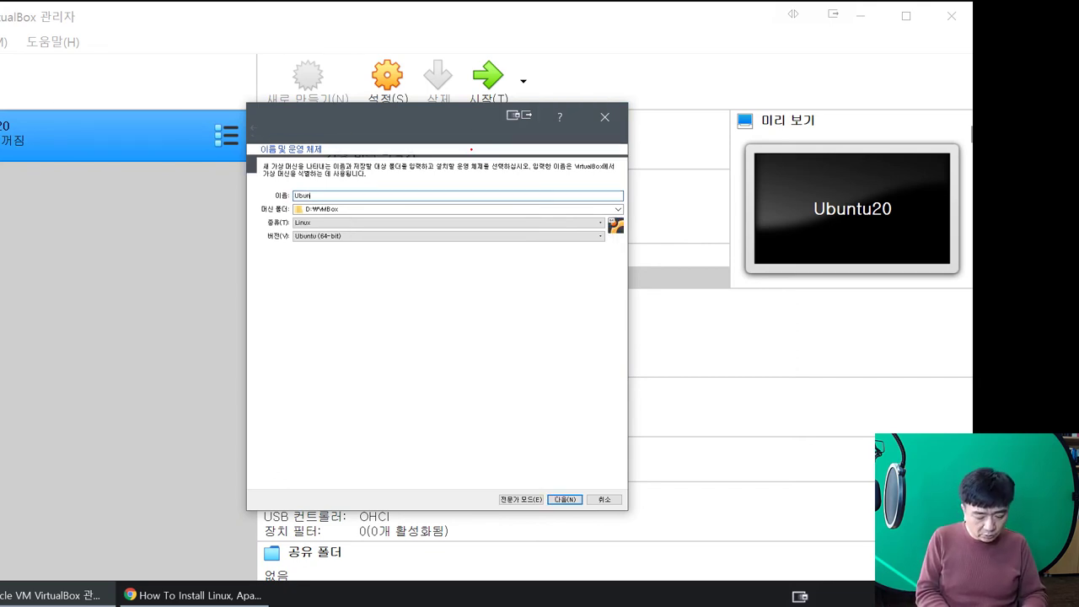
{"action": "type", "text": "tu"}
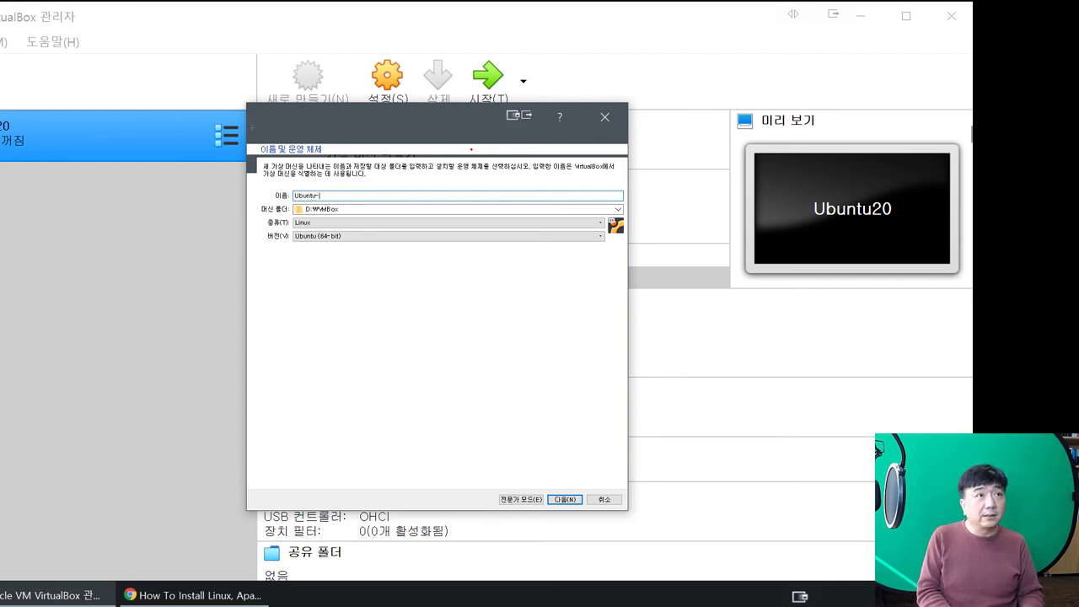
{"action": "type", "text": "-hwan"}
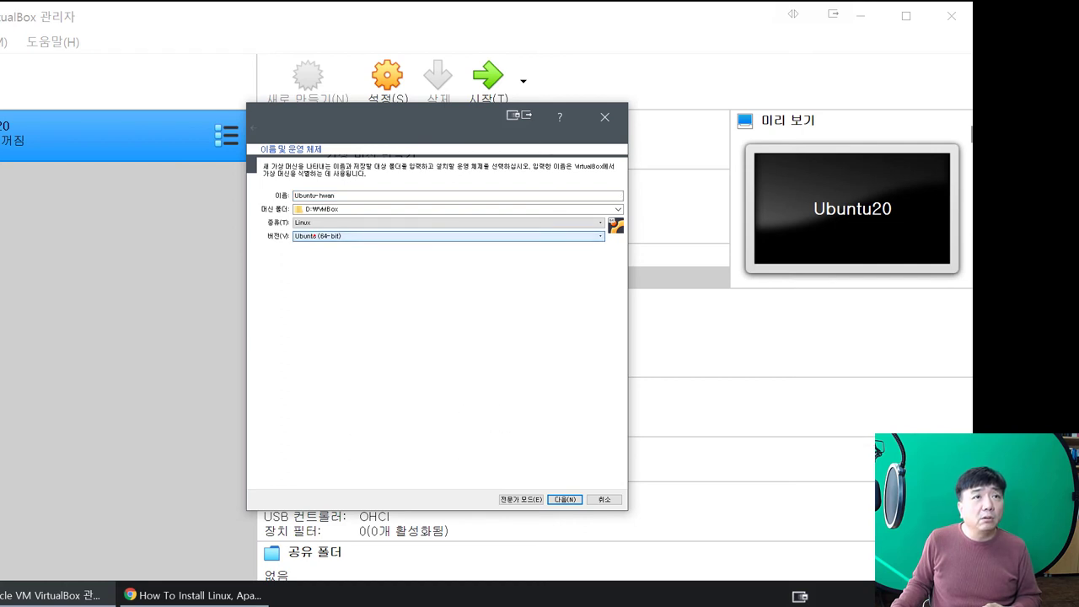
{"action": "left_click", "coordinate": [447, 236]}
{"action": "left_click", "coordinate": [447, 236]}
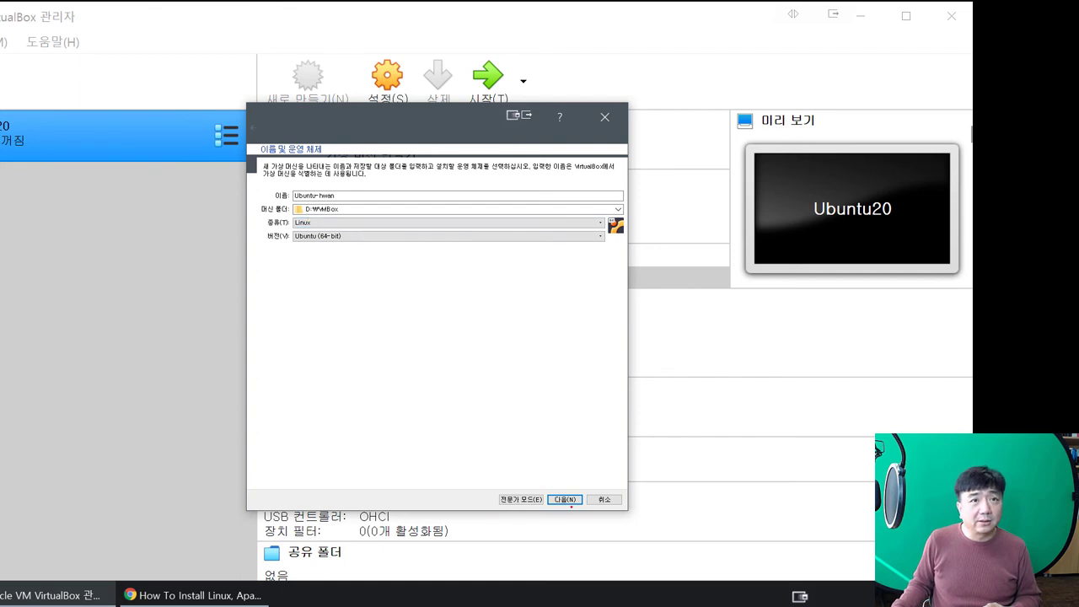
{"action": "left_click", "coordinate": [567, 499]}
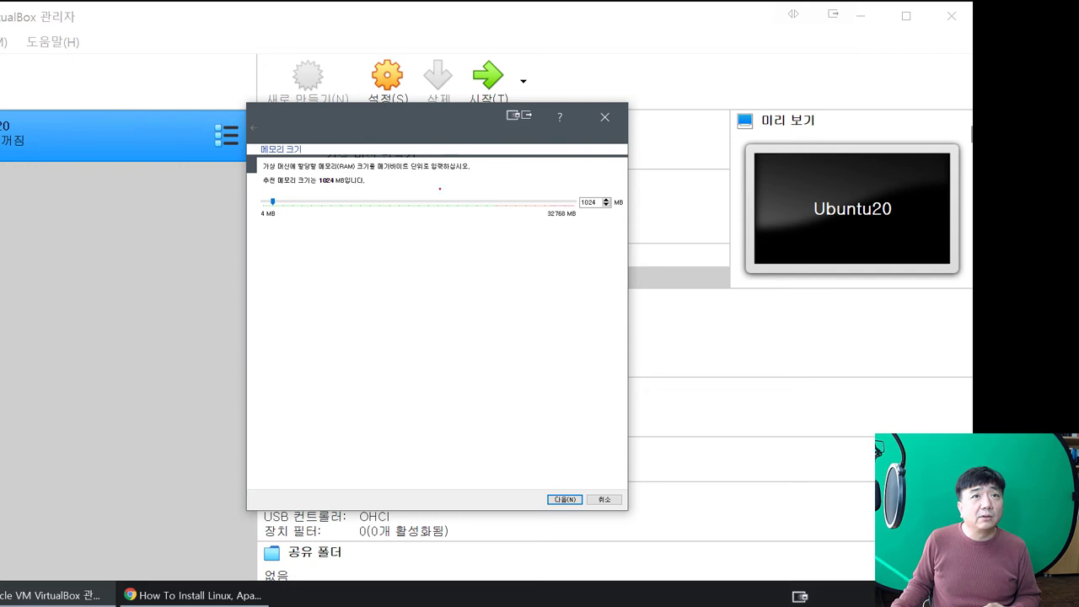
Step: Set the new virtual machine's memory size to 2048 MB and continue to the hard disk options
{"action": "left_click", "coordinate": [588, 202]}
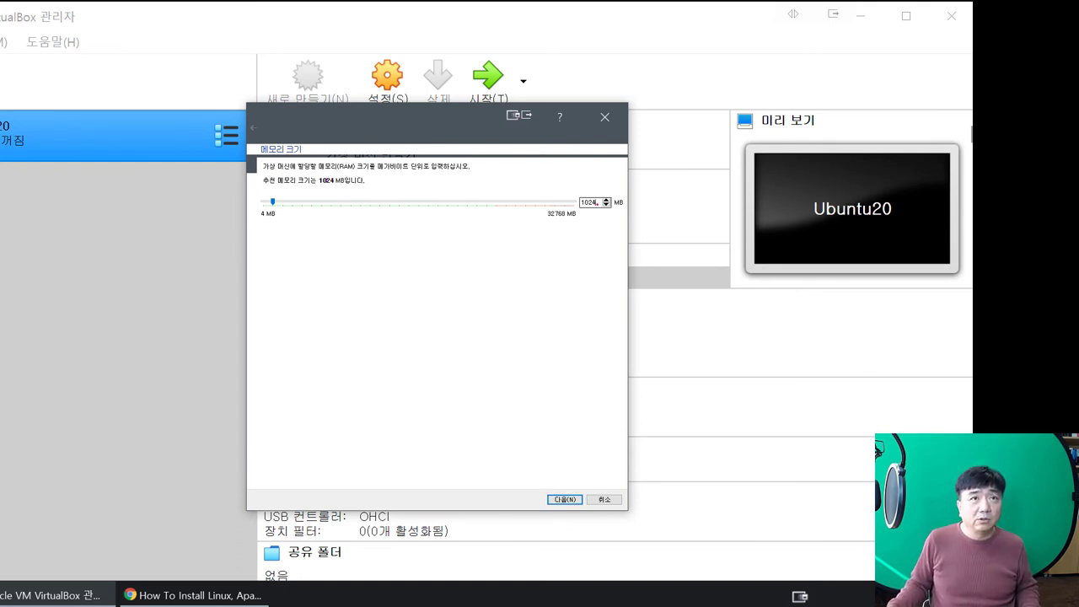
{"action": "double_click", "coordinate": [596, 203]}
{"action": "type", "text": "2048"}
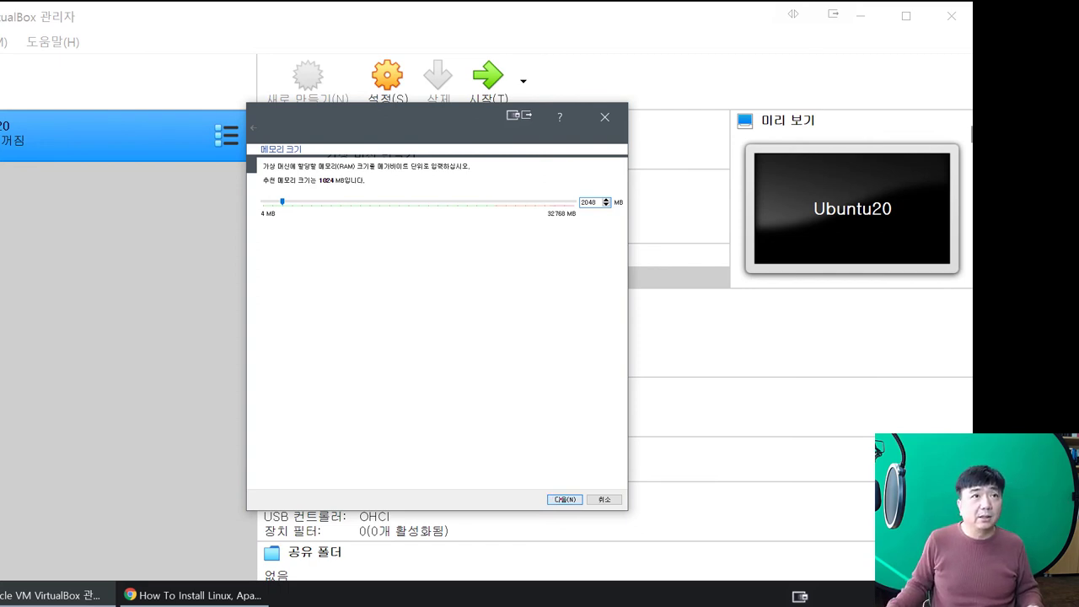
{"action": "key", "text": "Return"}
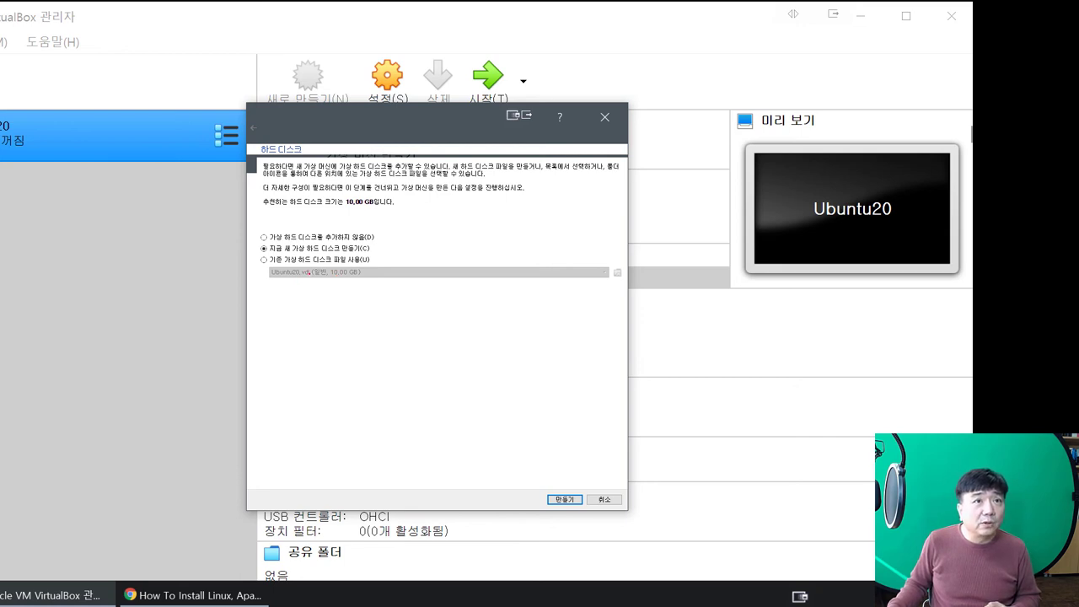
Step: Create a new dynamically allocated VDI virtual hard disk of 10.00 GB for the Ubuntu-hwan machine
{"action": "left_click", "coordinate": [564, 499]}
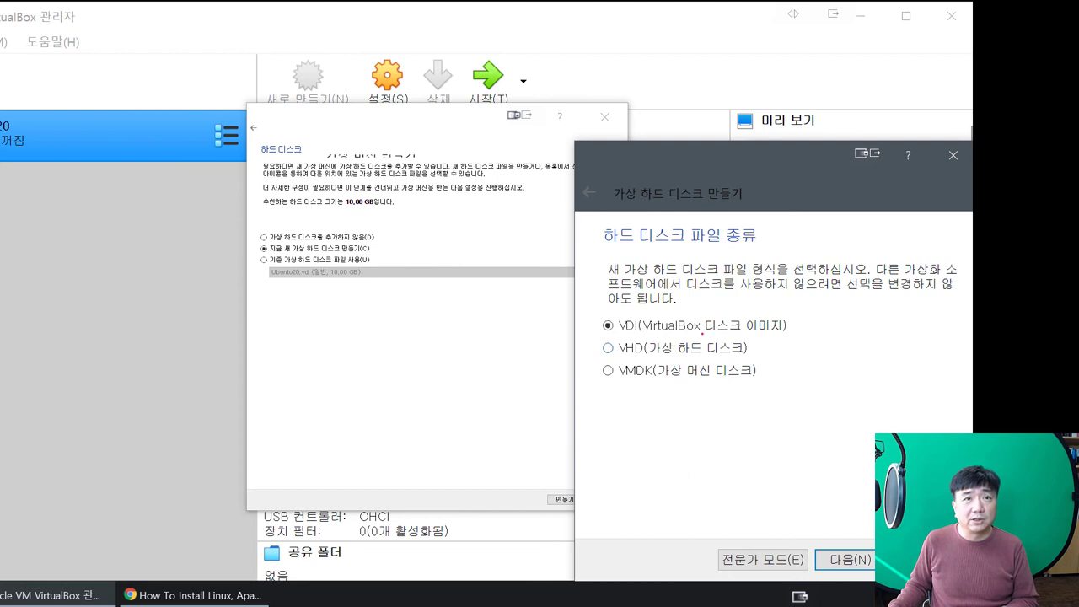
{"action": "left_click_drag", "start_coordinate": [747, 158], "coordinate": [683, 124]}
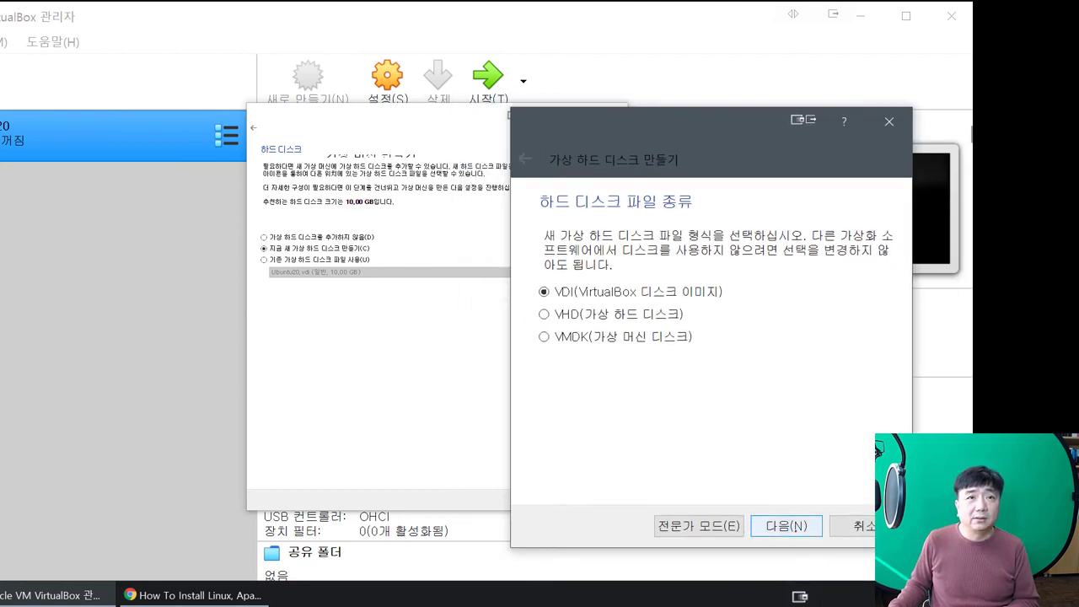
{"action": "key", "text": "Return"}
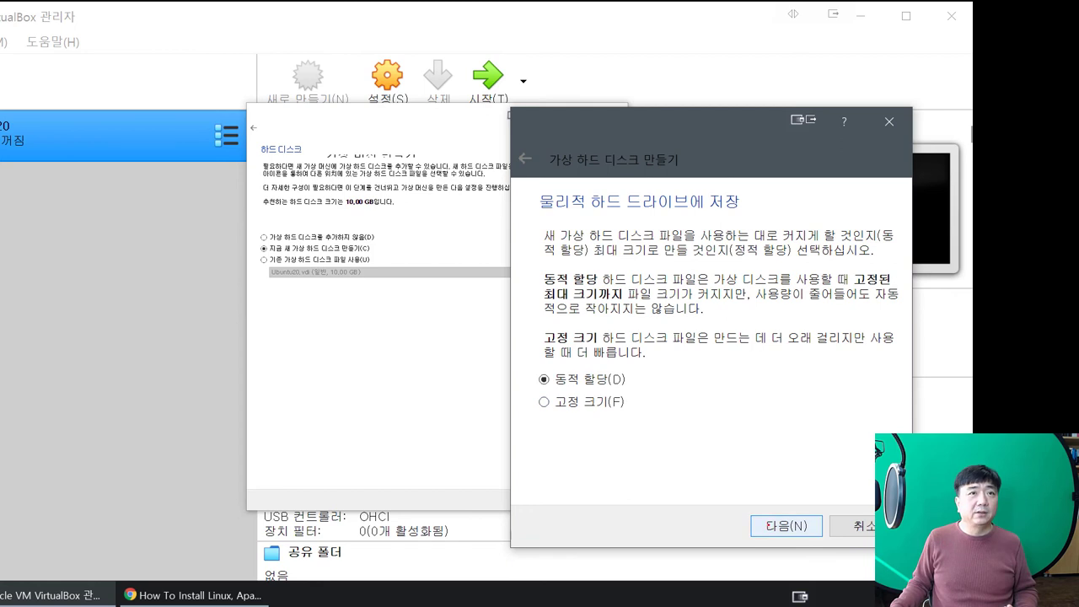
{"action": "left_click", "coordinate": [786, 525]}
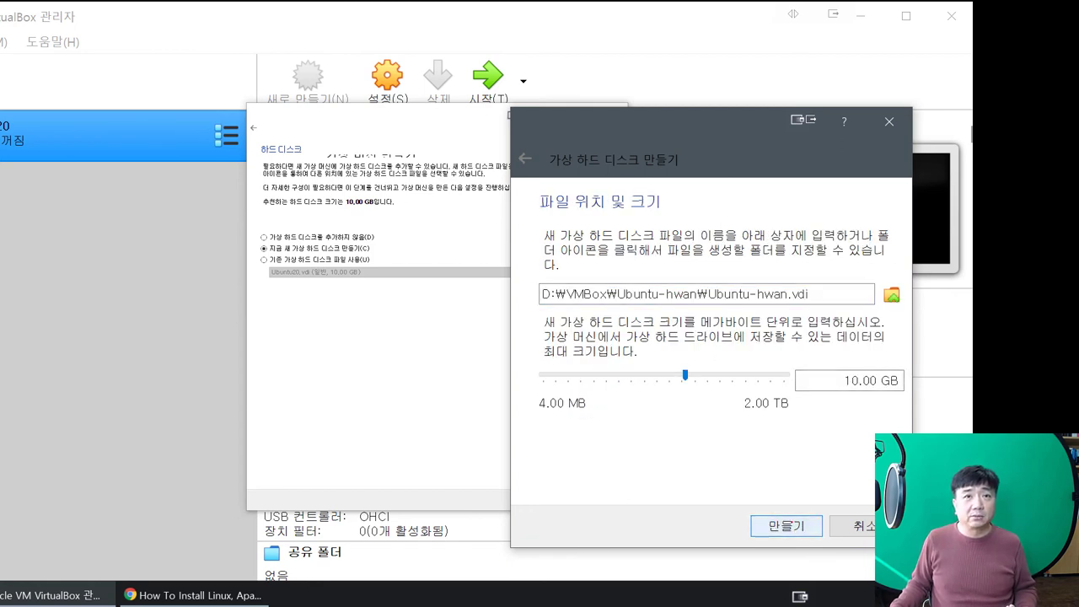
{"action": "left_click", "coordinate": [790, 524]}
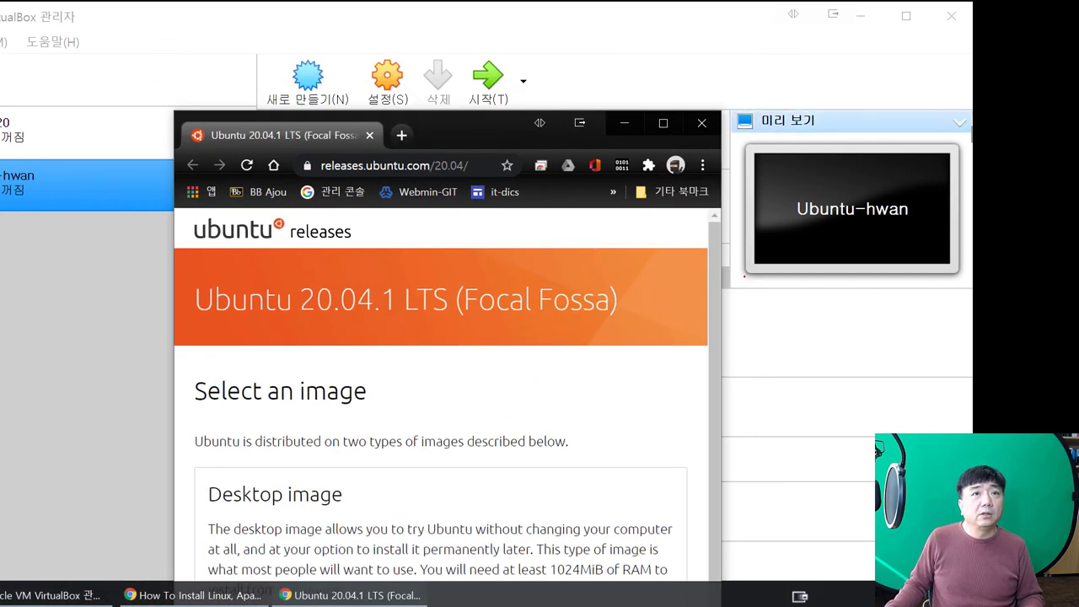
Step: Enlarge the Ubuntu 20.04.1 LTS releases window and review the desktop and server install image options
{"action": "left_click_drag", "start_coordinate": [721, 293], "coordinate": [940, 292]}
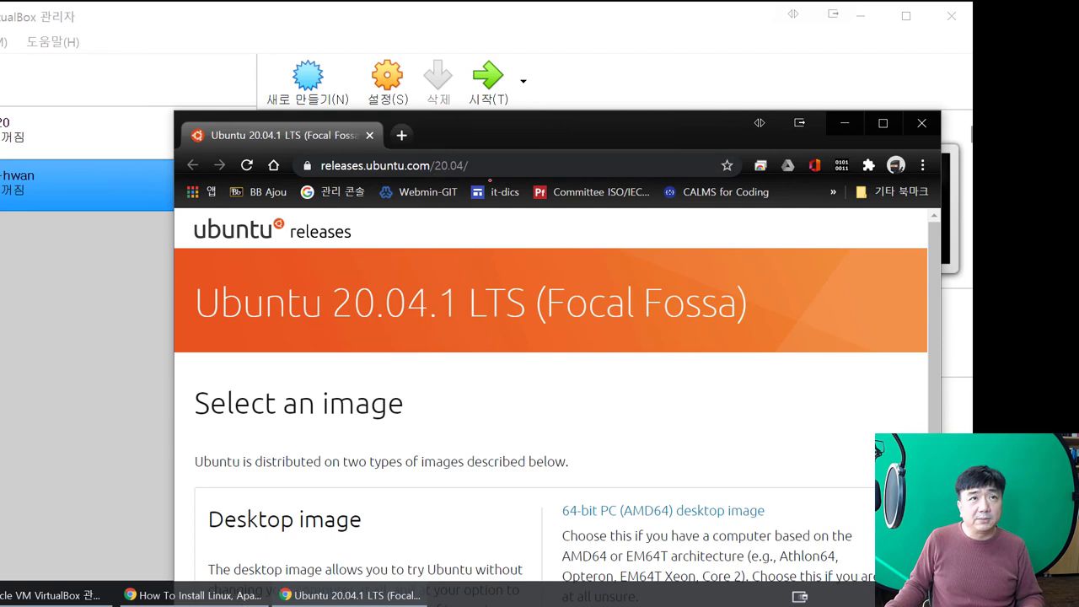
{"action": "left_click_drag", "start_coordinate": [489, 129], "coordinate": [434, 42]}
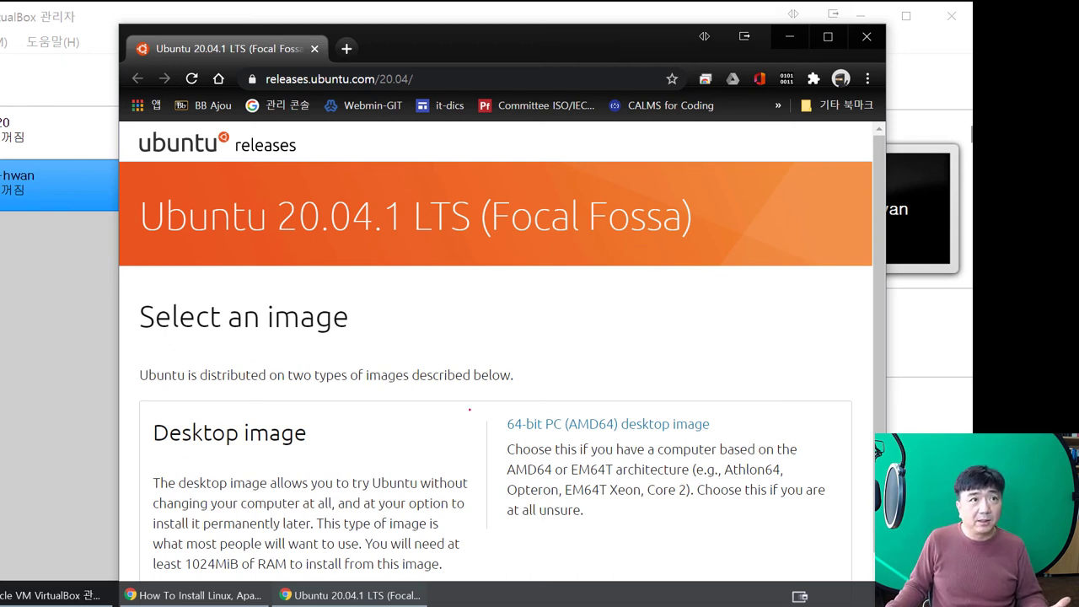
{"action": "scroll", "coordinate": [470, 409], "scroll_direction": "down", "scroll_amount": 2}
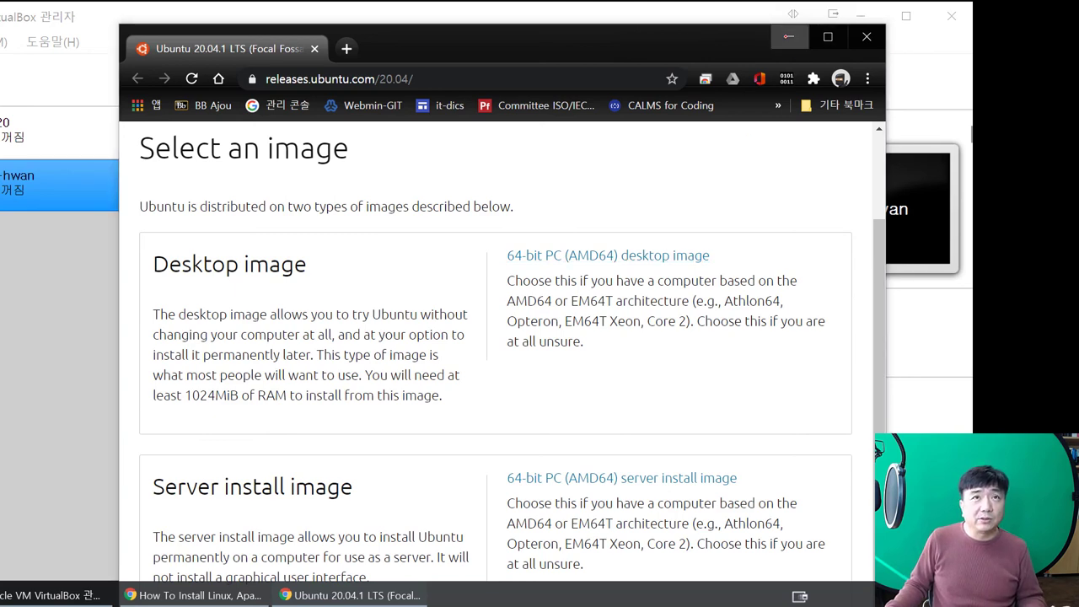
{"action": "left_click", "coordinate": [789, 37]}
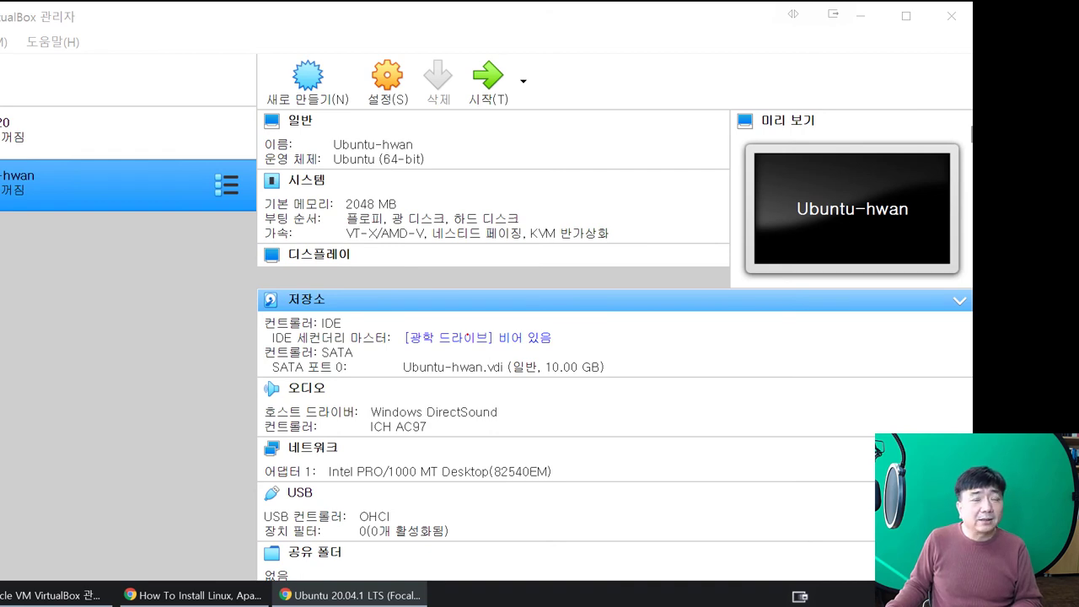
Step: Check which disk images are offered for the empty IDE optical drive of the Ubuntu-hwan machine
{"action": "left_click", "coordinate": [466, 336]}
{"action": "left_click", "coordinate": [467, 336]}
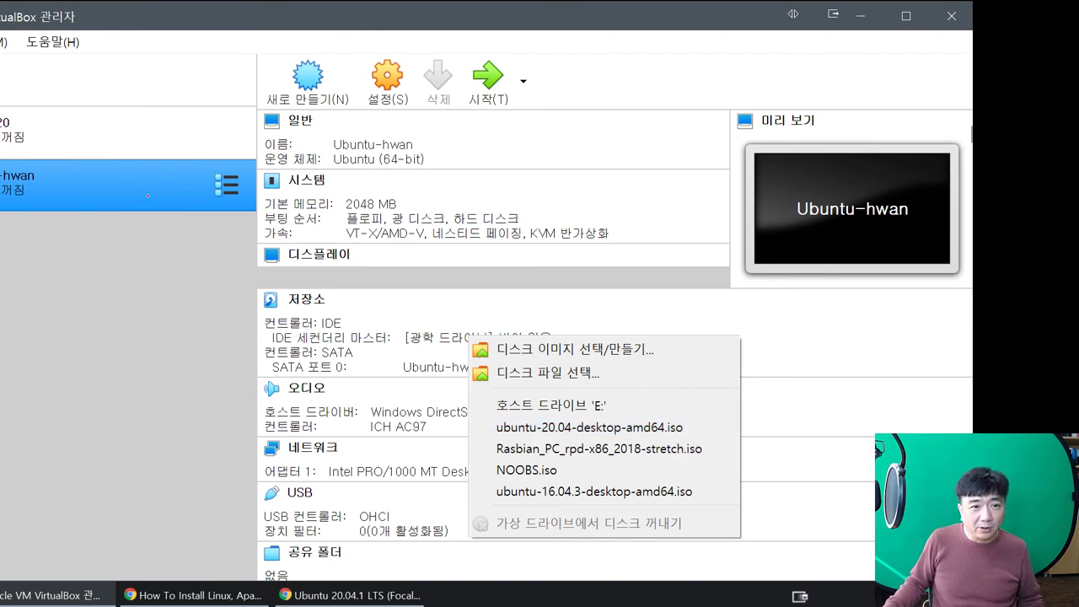
{"action": "left_click", "coordinate": [99, 460]}
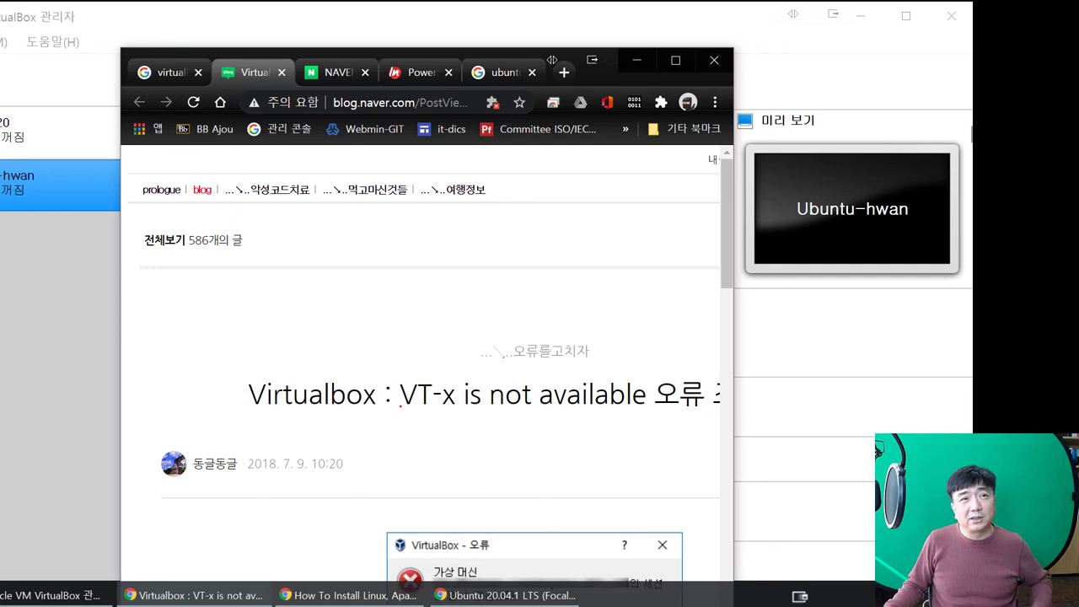
Step: Read the blog post on VirtualBox's "VT-x is not available" error, including its section on VT-x / AMD-v disabled in the BIOS
{"action": "scroll", "coordinate": [391, 432], "scroll_direction": "down", "scroll_amount": 2}
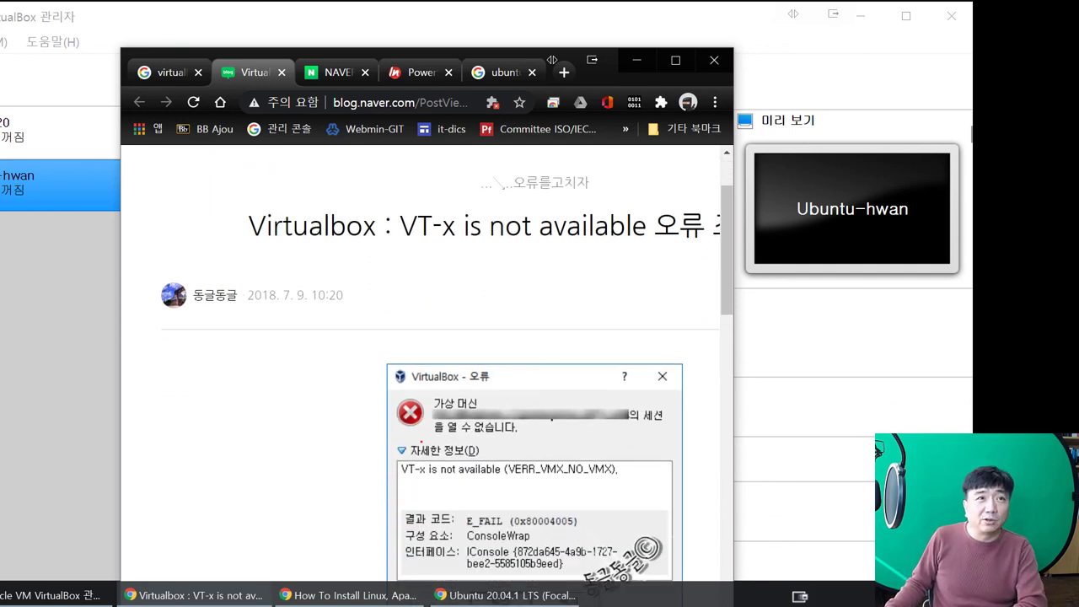
{"action": "scroll", "coordinate": [420, 435], "scroll_direction": "up", "scroll_amount": 2}
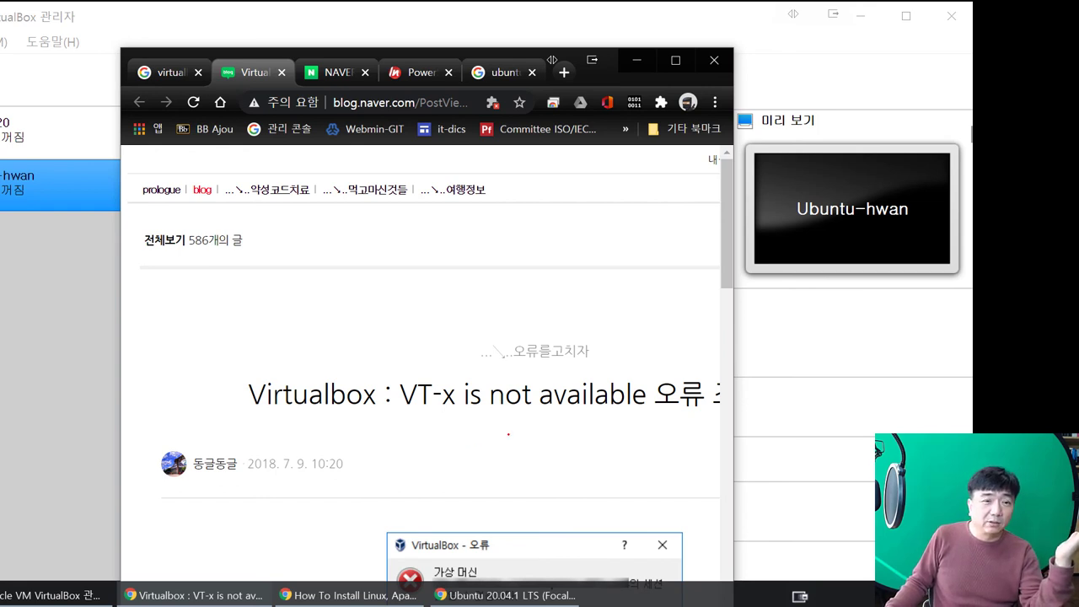
{"action": "scroll", "coordinate": [508, 435], "scroll_direction": "down", "scroll_amount": 8}
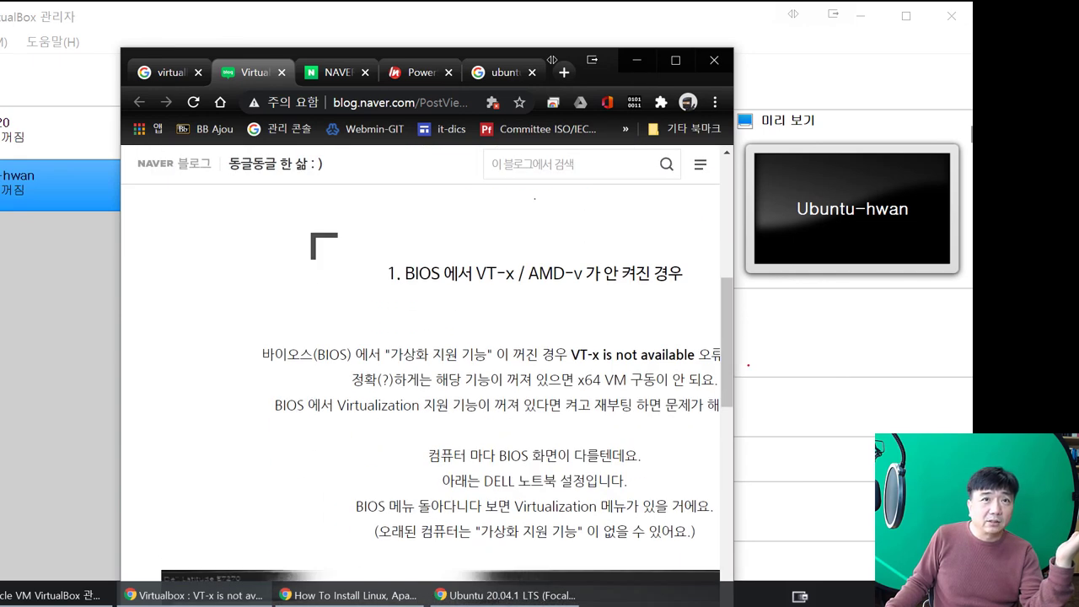
{"action": "left_click_drag", "start_coordinate": [735, 363], "coordinate": [902, 363]}
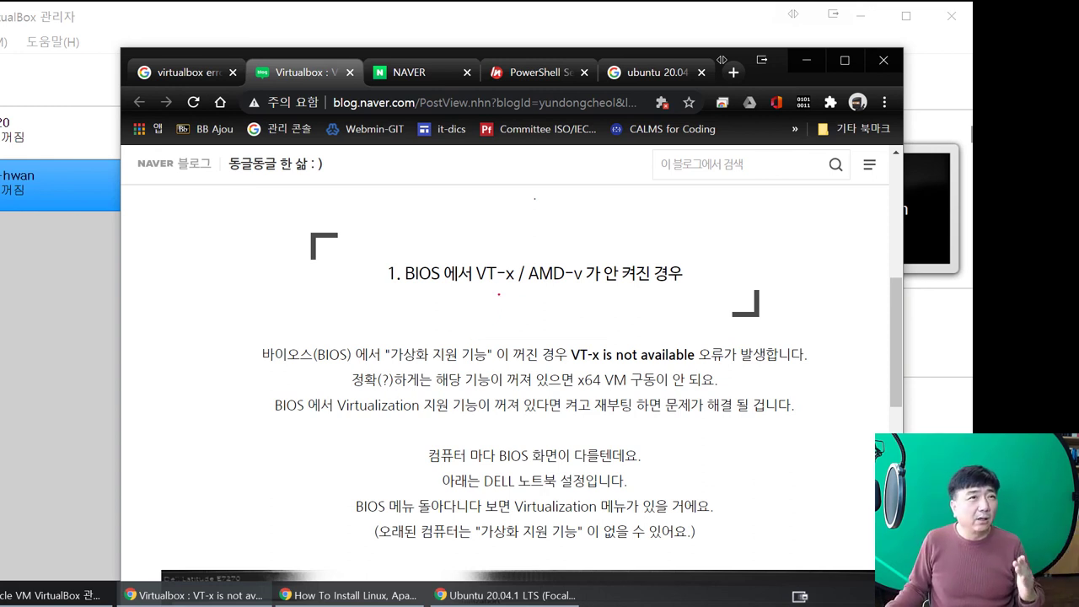
Step: Read the blog post's BIOS virtualization example and its Hyper-V section with the dism.exe commands for checking and disabling Microsoft-Hyper-V
{"action": "scroll", "coordinate": [485, 336], "scroll_direction": "down", "scroll_amount": 3}
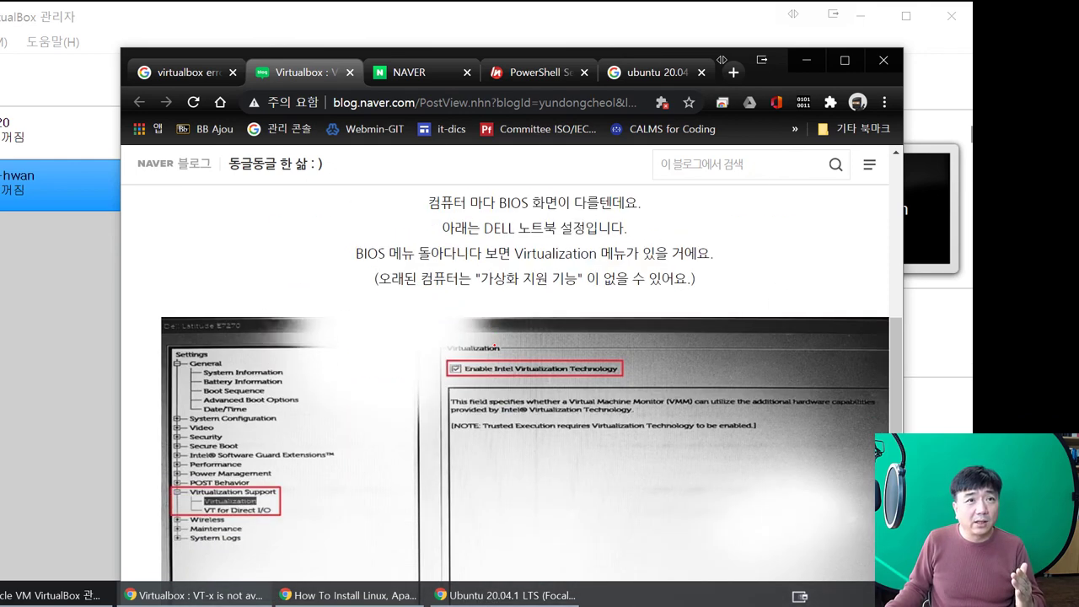
{"action": "scroll", "coordinate": [493, 345], "scroll_direction": "down", "scroll_amount": 8}
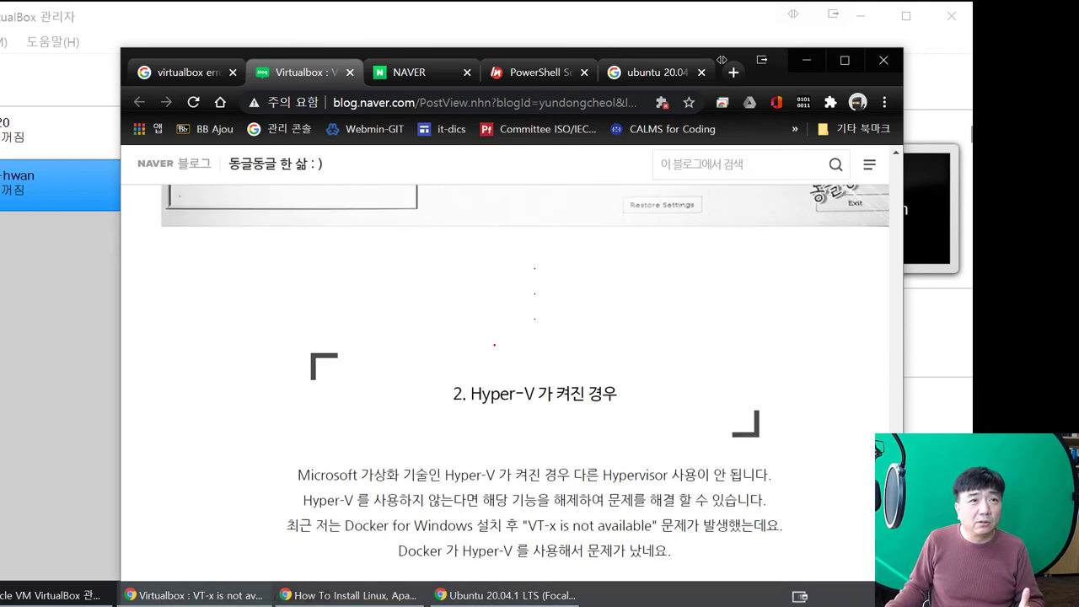
{"action": "scroll", "coordinate": [494, 344], "scroll_direction": "down", "scroll_amount": 3}
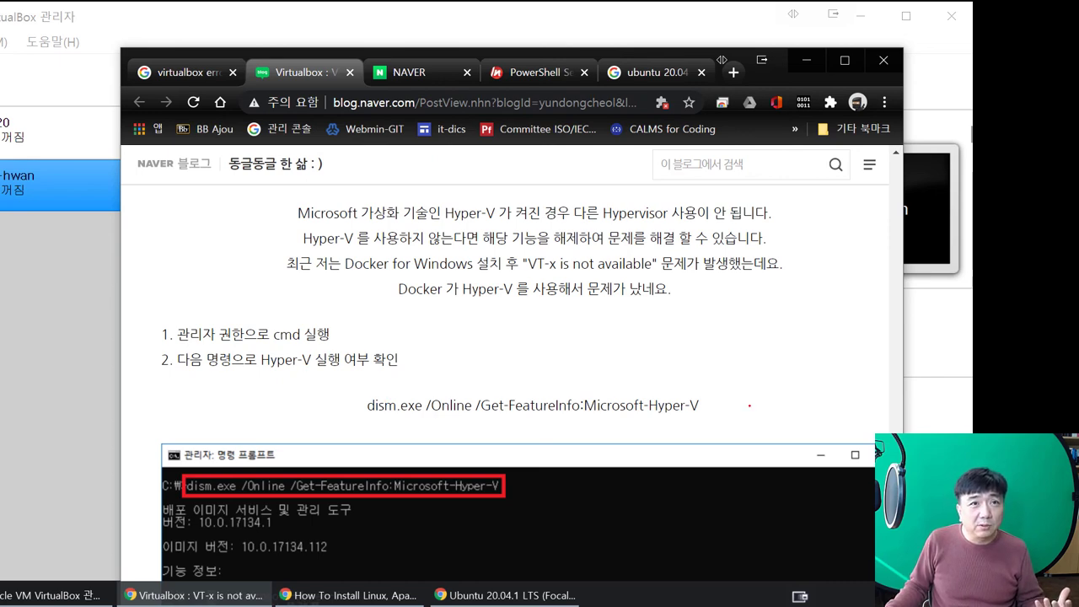
{"action": "scroll", "coordinate": [505, 379], "scroll_direction": "down", "scroll_amount": 3}
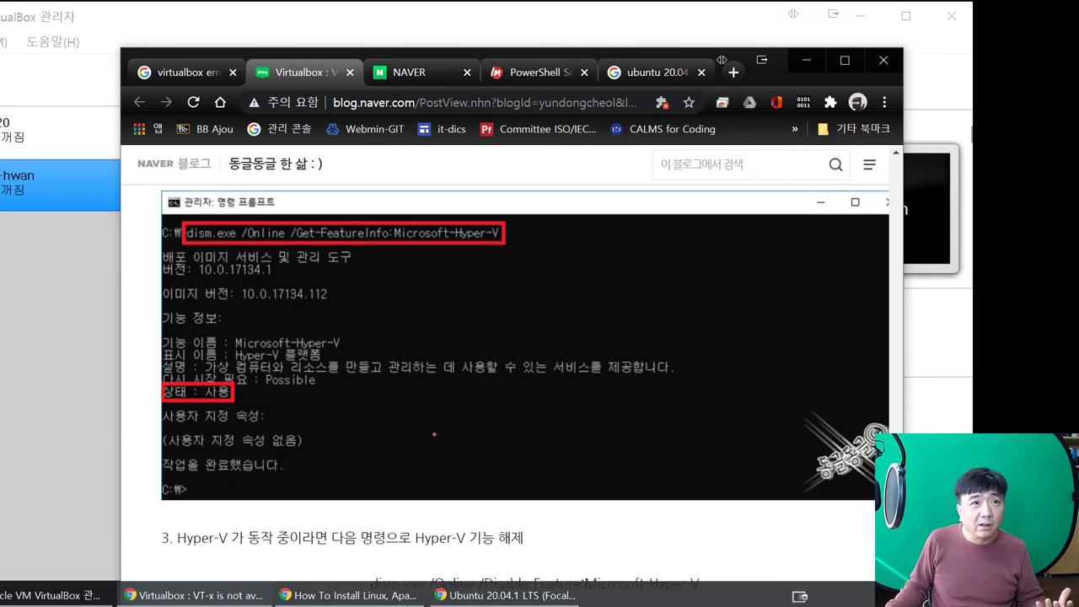
{"action": "scroll", "coordinate": [434, 434], "scroll_direction": "down", "scroll_amount": 3}
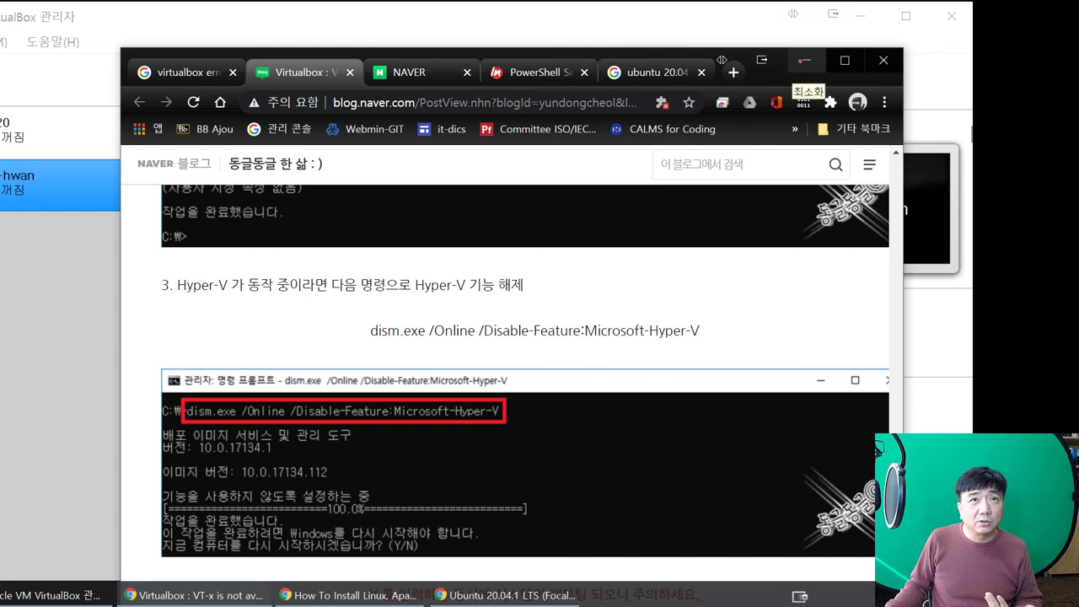
Step: Minimize the blog post's browser window to return to VirtualBox Manager and select the Ubuntu20 machine
{"action": "left_click", "coordinate": [805, 60]}
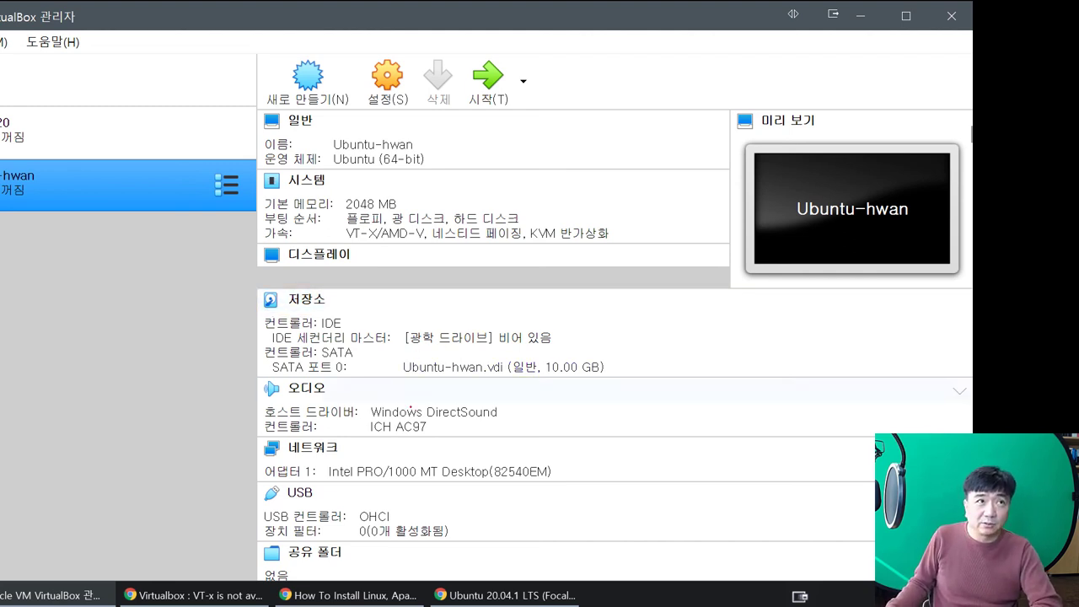
{"action": "left_click", "coordinate": [89, 108]}
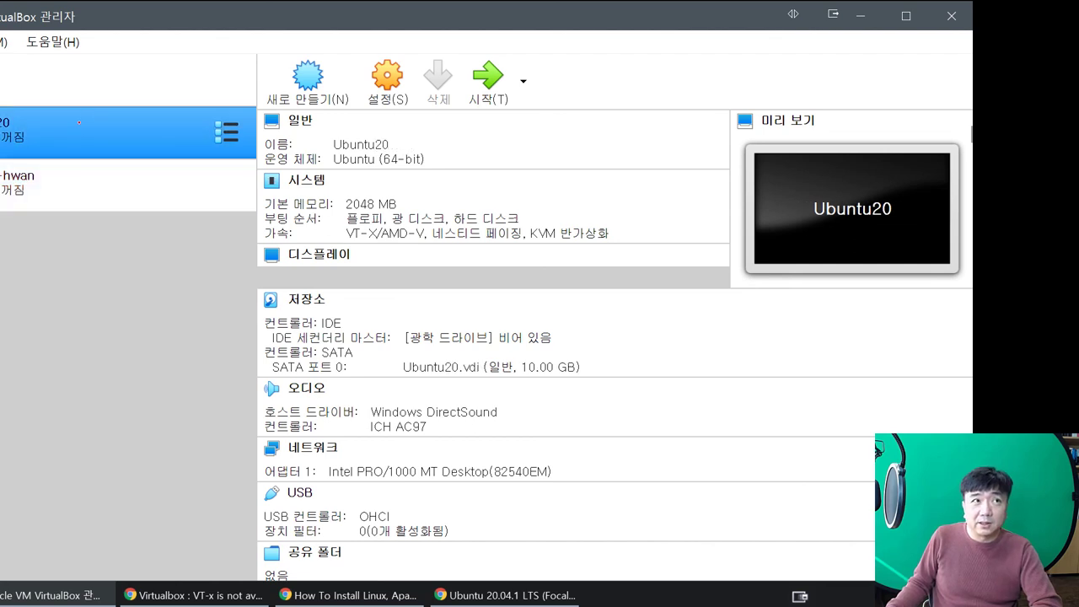